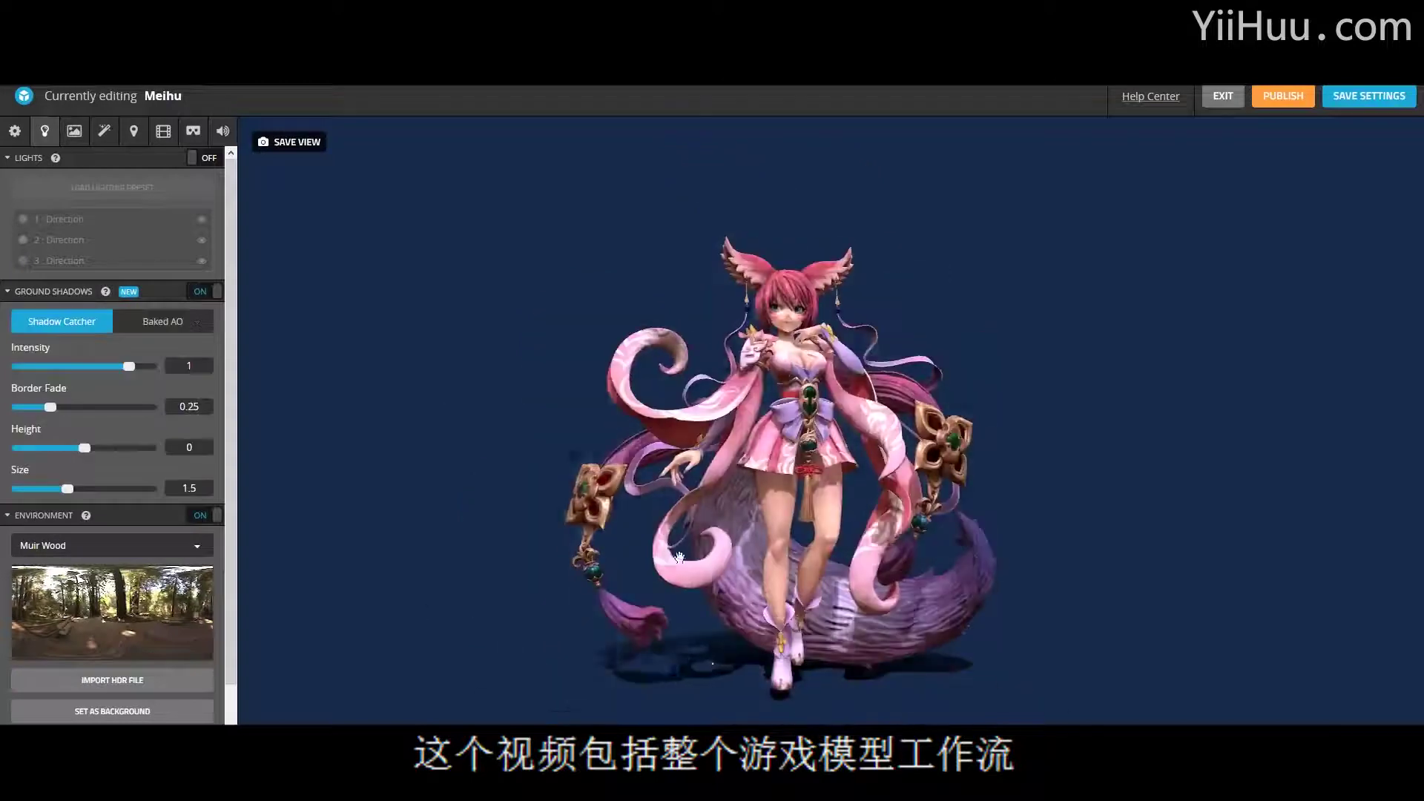
- Open the Environment list in Sketchfab's Lights settings for the fox girl model
click(76, 424)
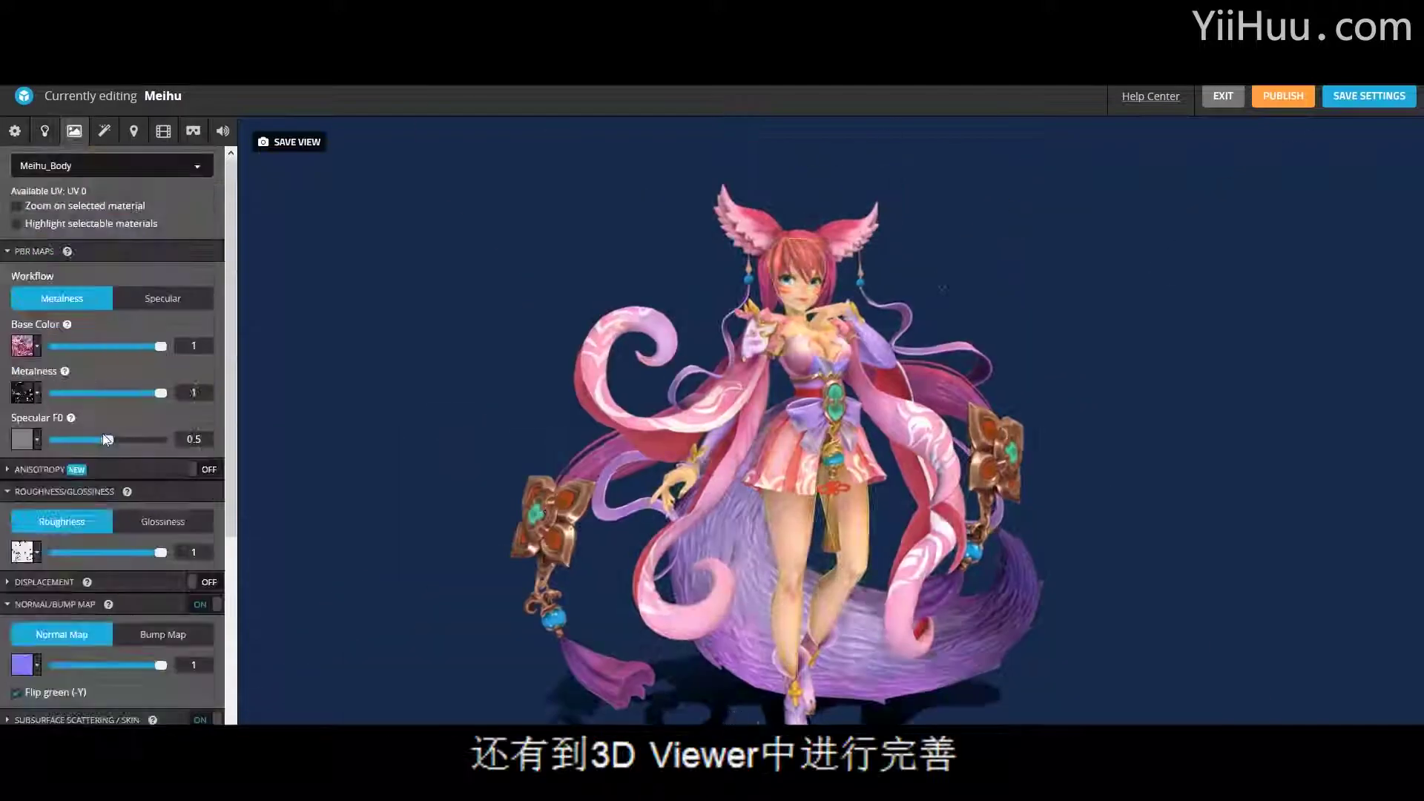
- Scroll down through the Sketchfab Lights panel options
scroll(111, 445, down, 10)
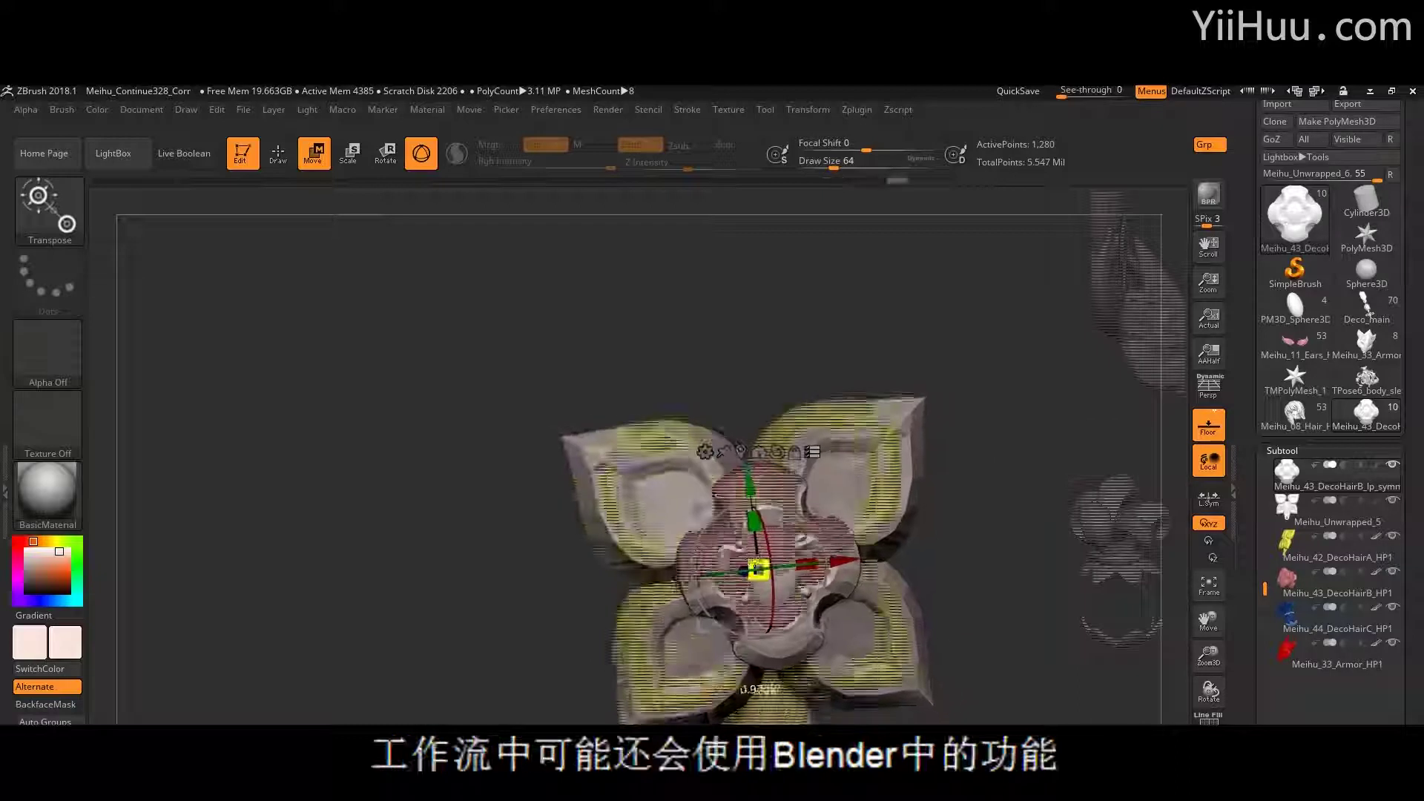
- Enter a negative Y position (-0.) for the ornament piece and confirm it
click(1294, 425)
text(-0.)
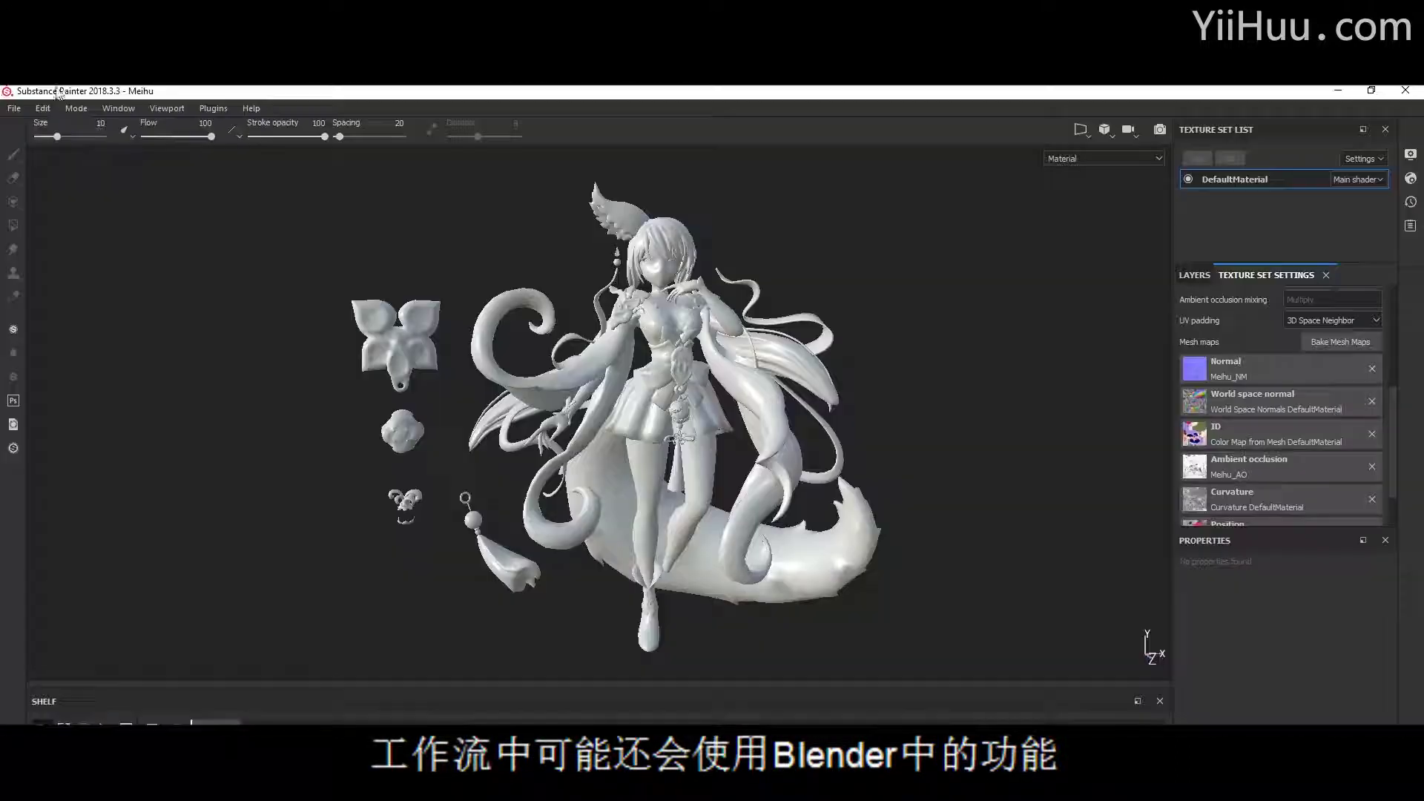
key(ctrl+n)
- Load the mesh file into the texturing project and select the Meihu_01_Body_Sleeve_LP001 mesh
click(834, 416)
scroll(912, 634, down, 1)
double_click(895, 563)
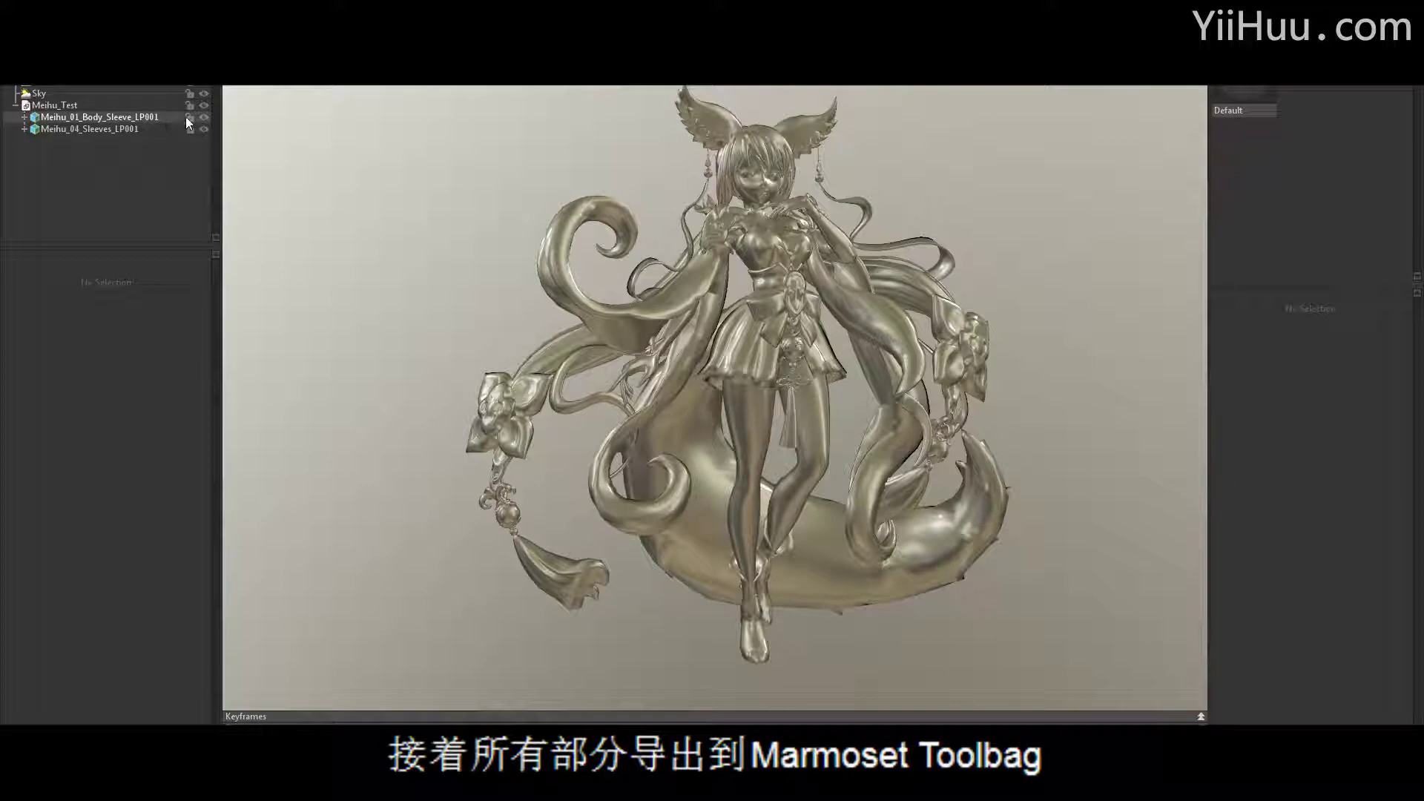
click(186, 117)
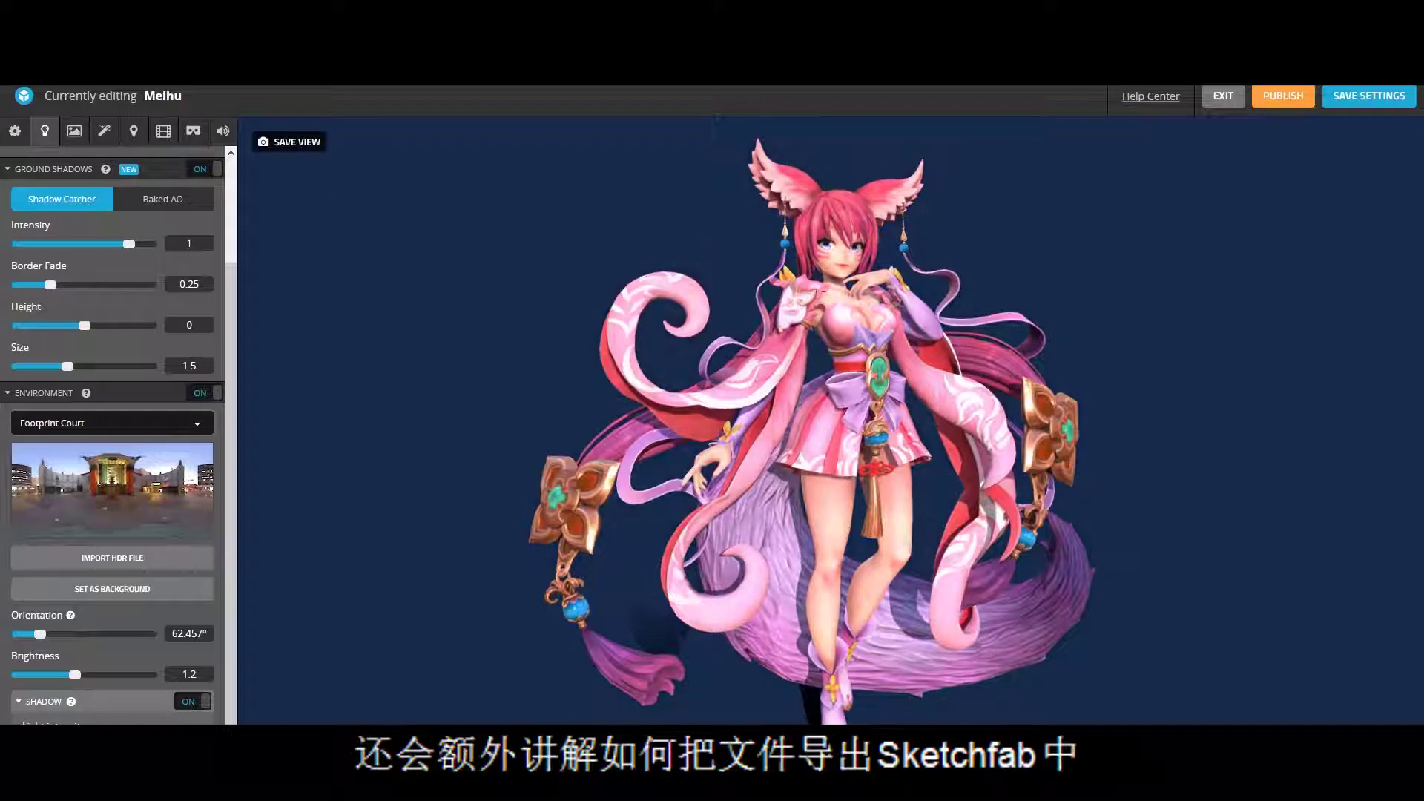
- Pick Trinitatis Church as the environment and drag Brightness slightly lower
click(90, 424)
scroll(111, 482, down, 10)
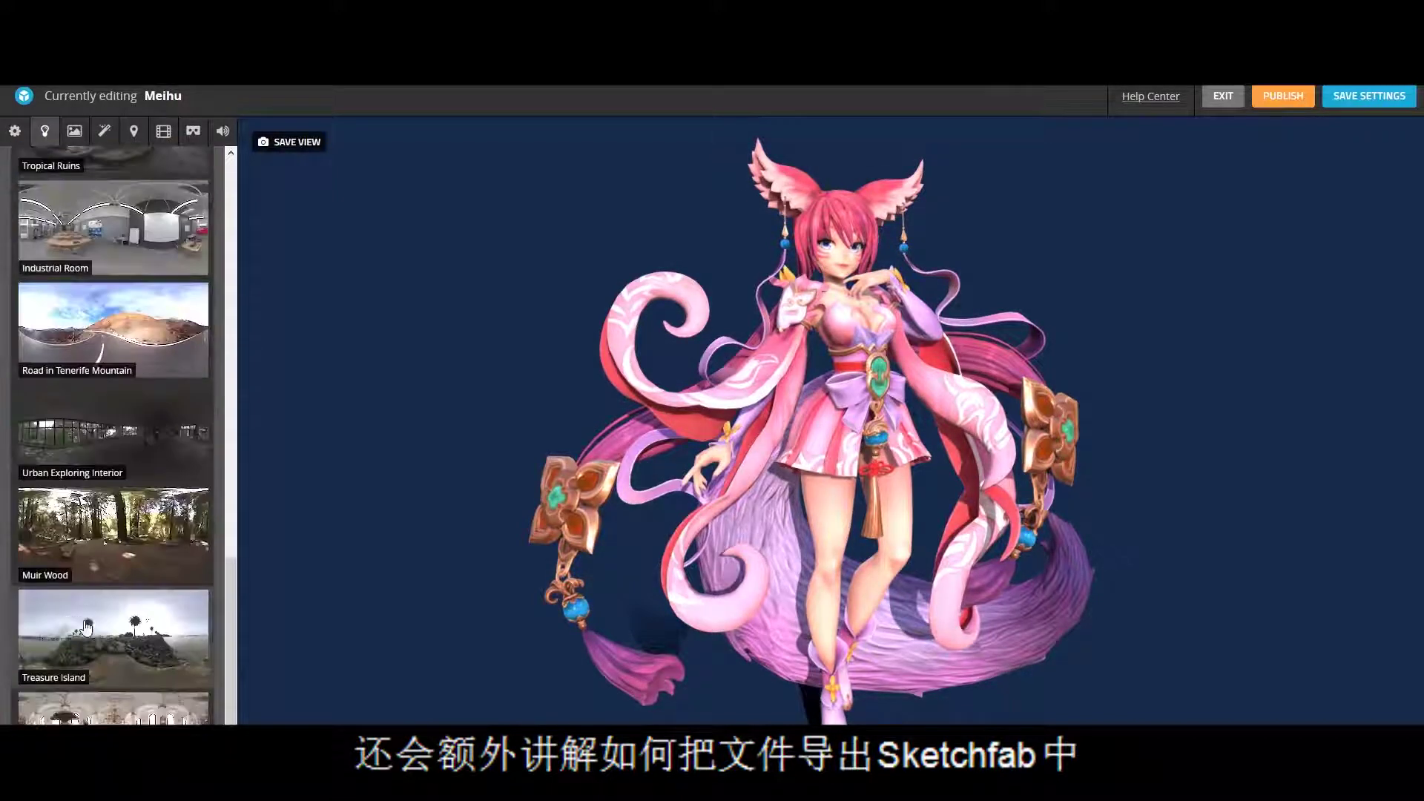
click(122, 582)
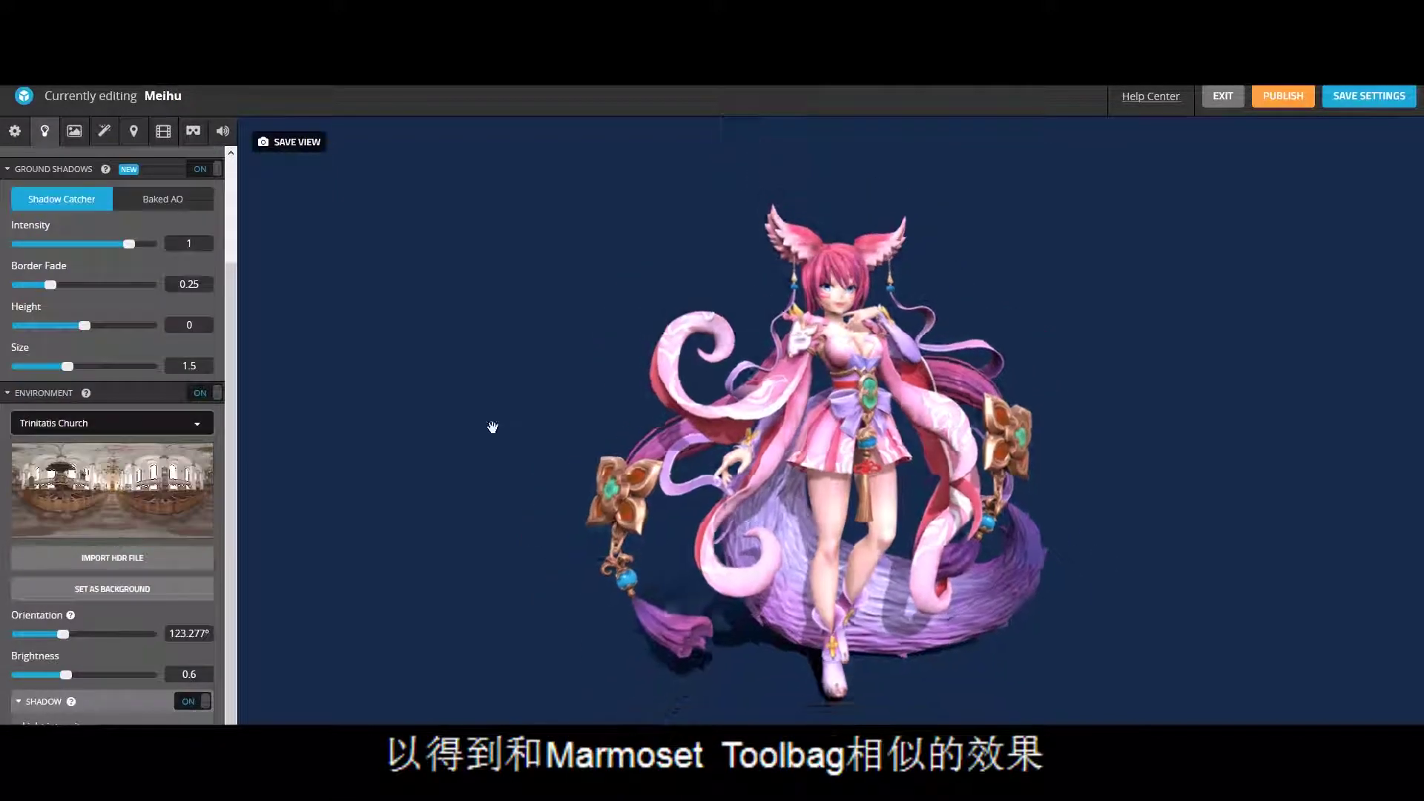
scroll(99, 433, up, 2)
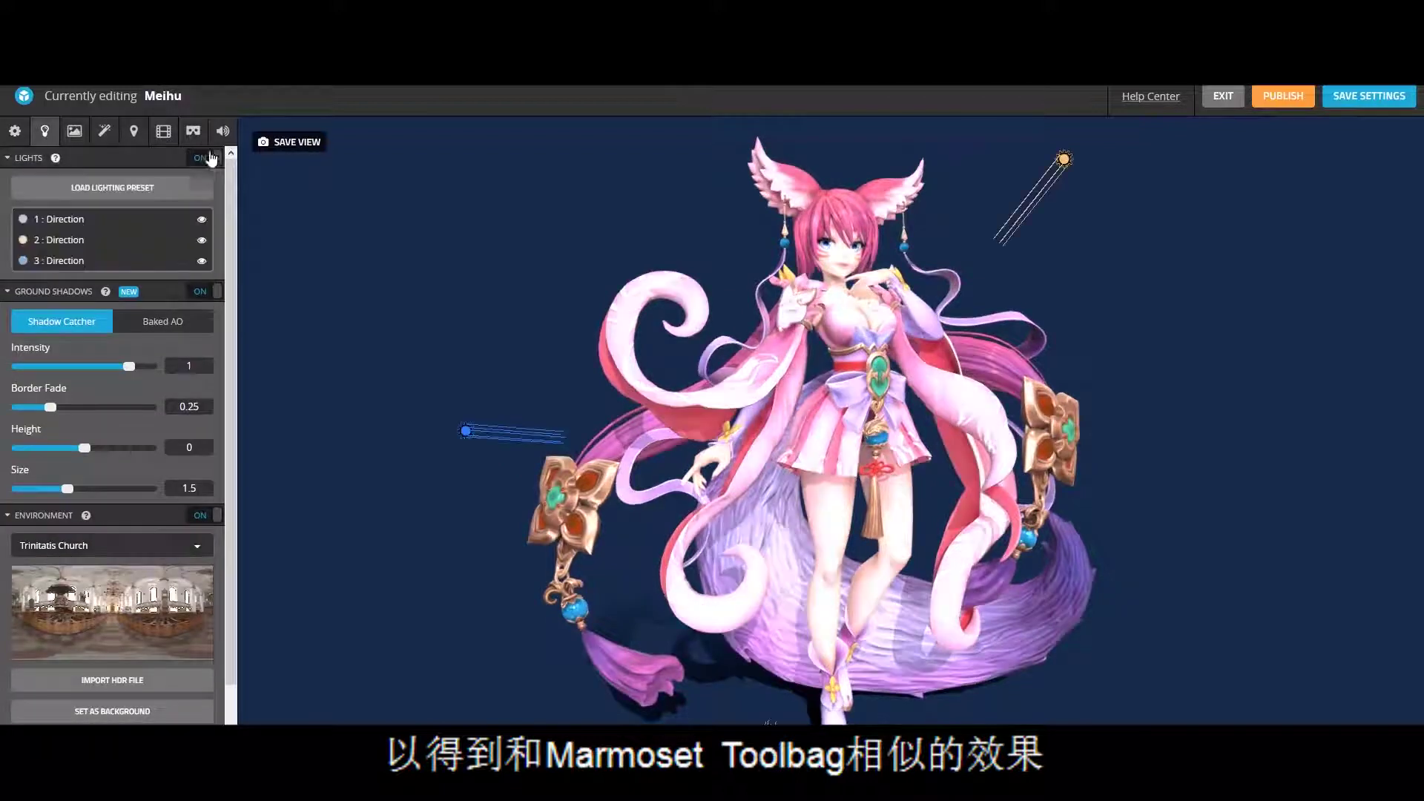
scroll(65, 676, down, 3)
drag(65, 675, 52, 675)
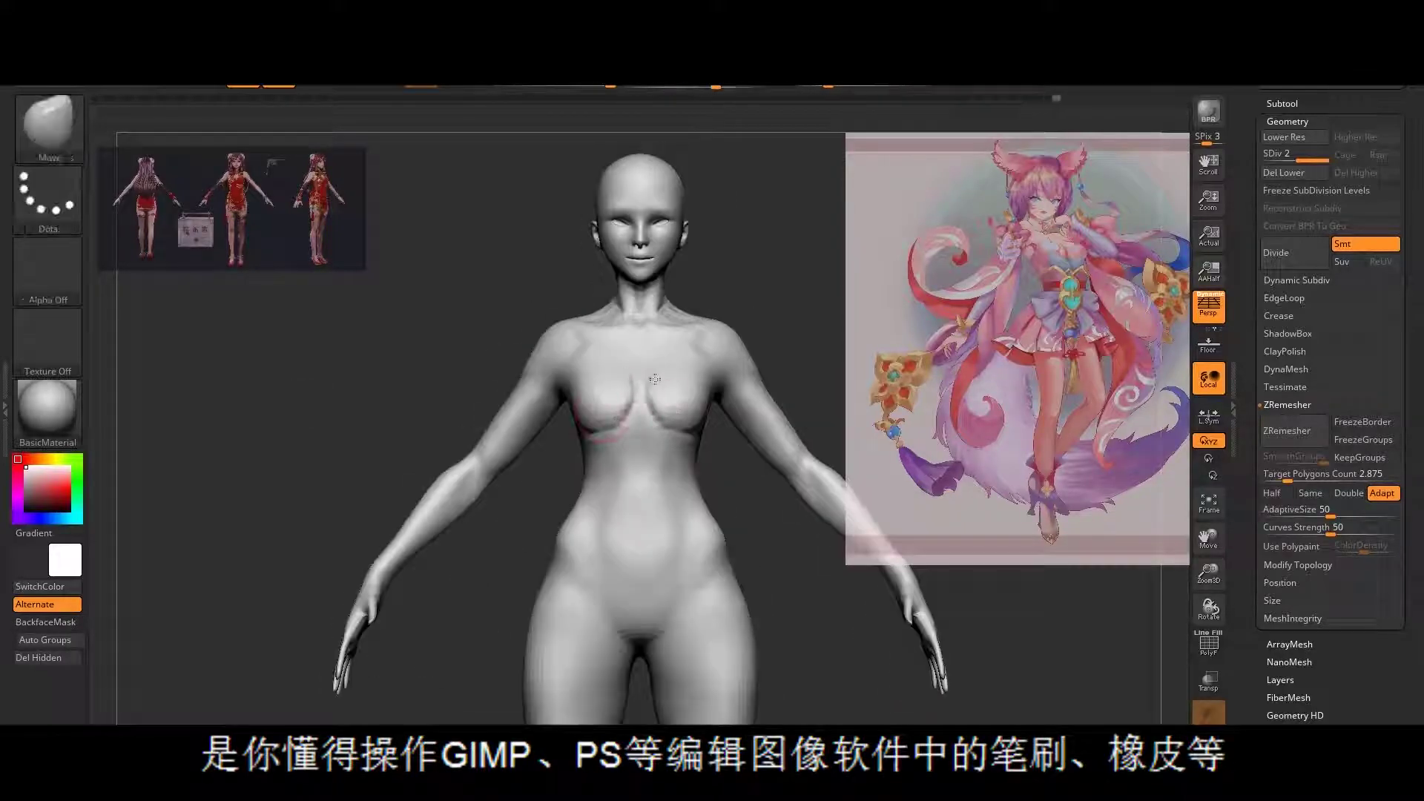
- Check the female body's chest from the side, switching to masking between rotations
mouse_move(654, 379)
mouse_down()
mouse_move(741, 382)
mouse_move(632, 399)
mouse_up()
key(ctrl+z)
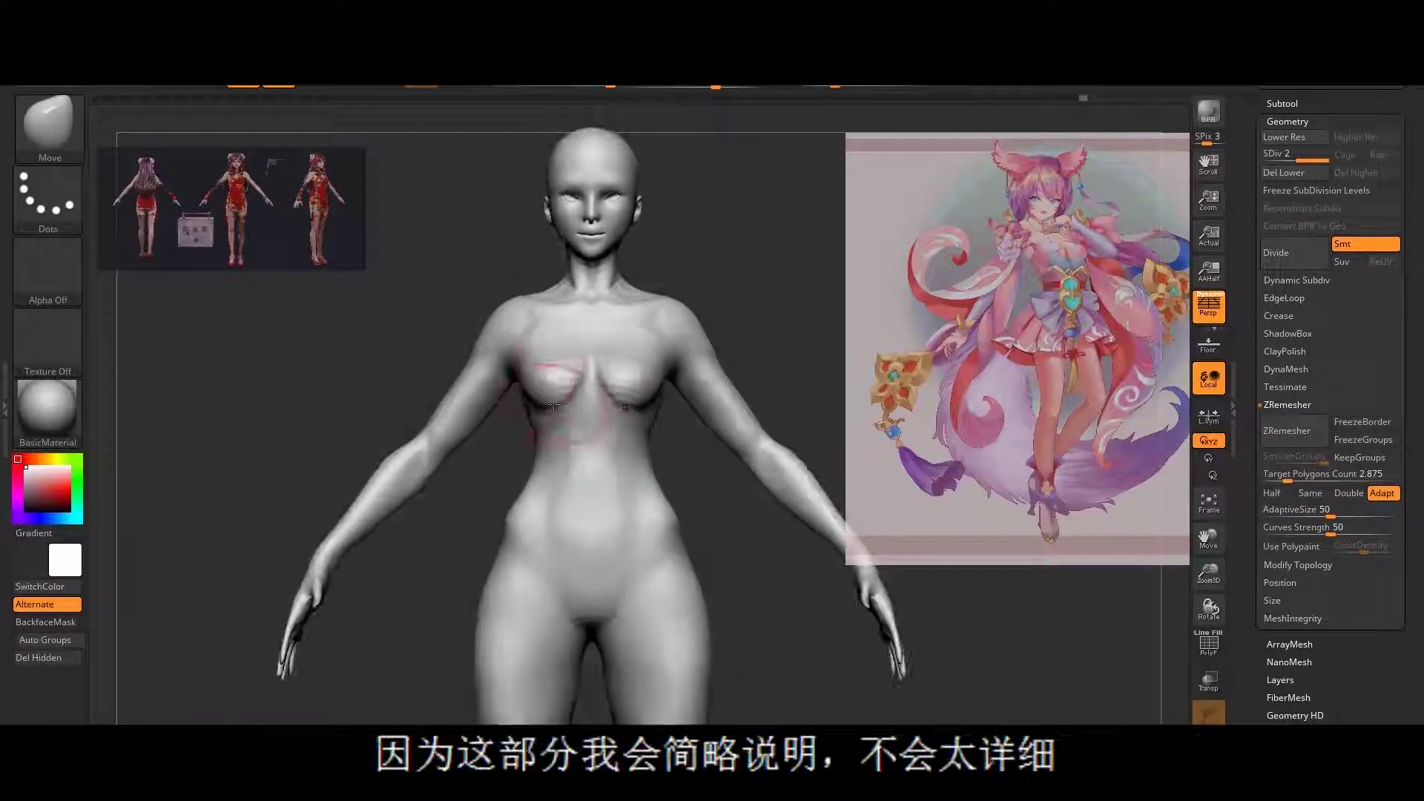
drag(363, 360, 445, 395)
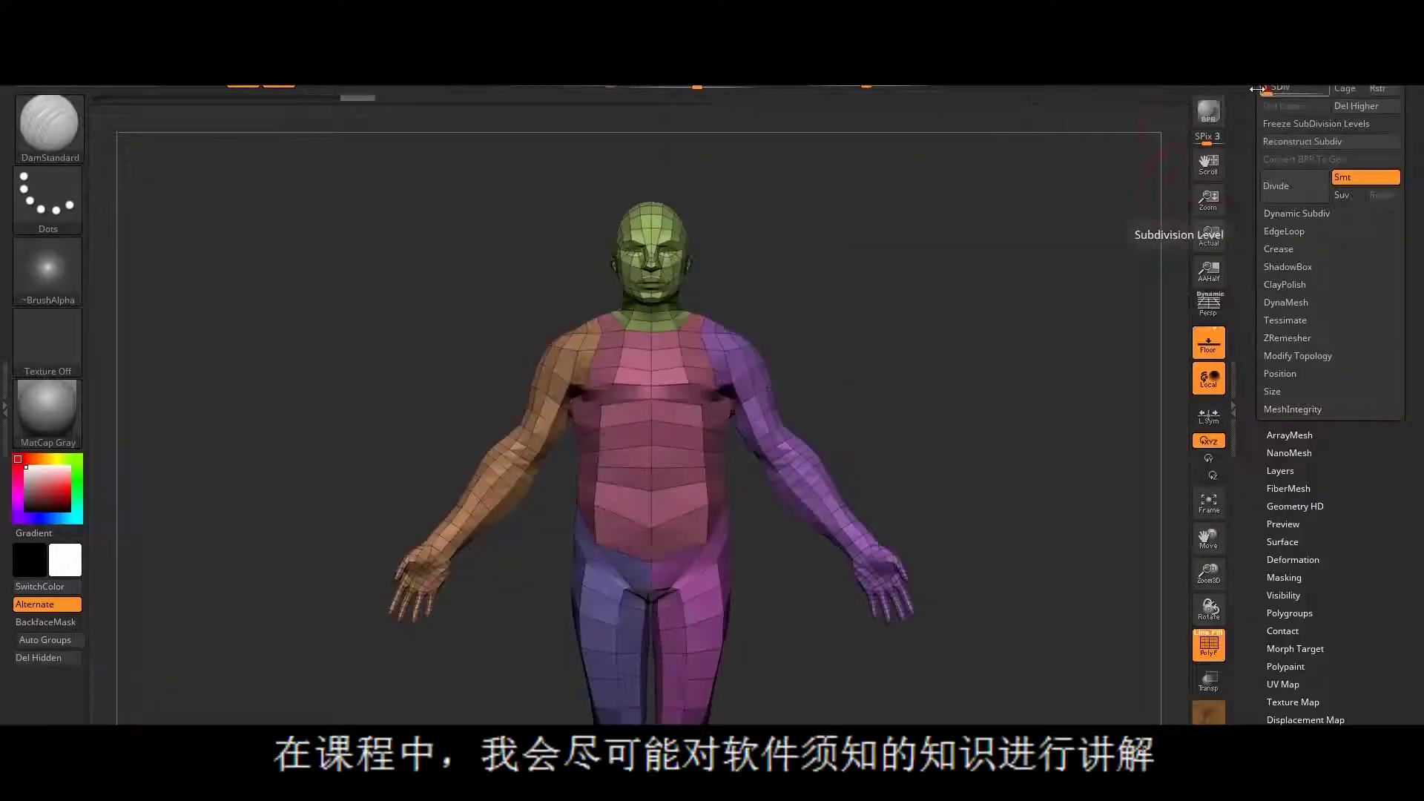
- Raise the male base mesh to SDiv 3, snap to front view, and apply DynaMesh
drag(1266, 93, 1289, 95)
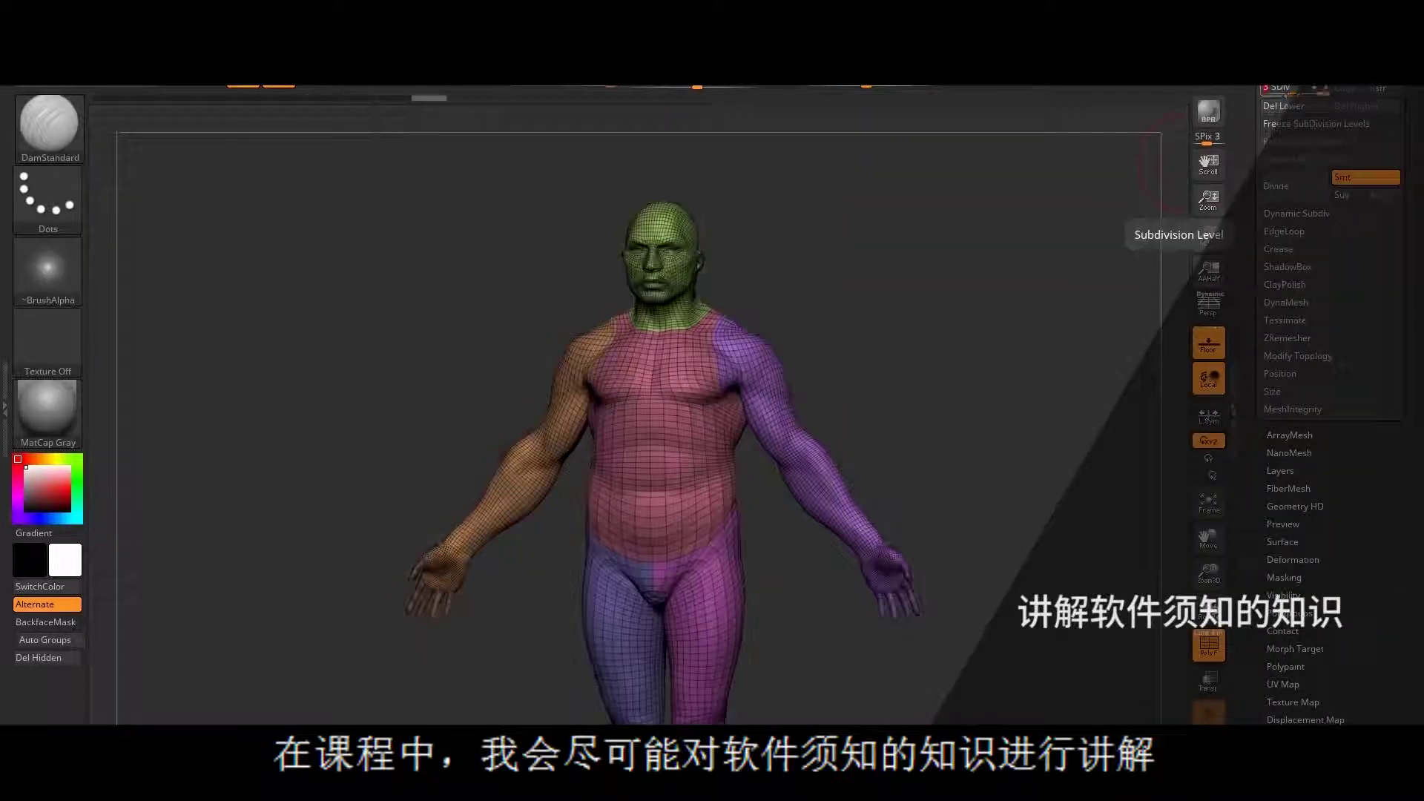
key(shift+f)
shift+drag(927, 419, 946, 424)
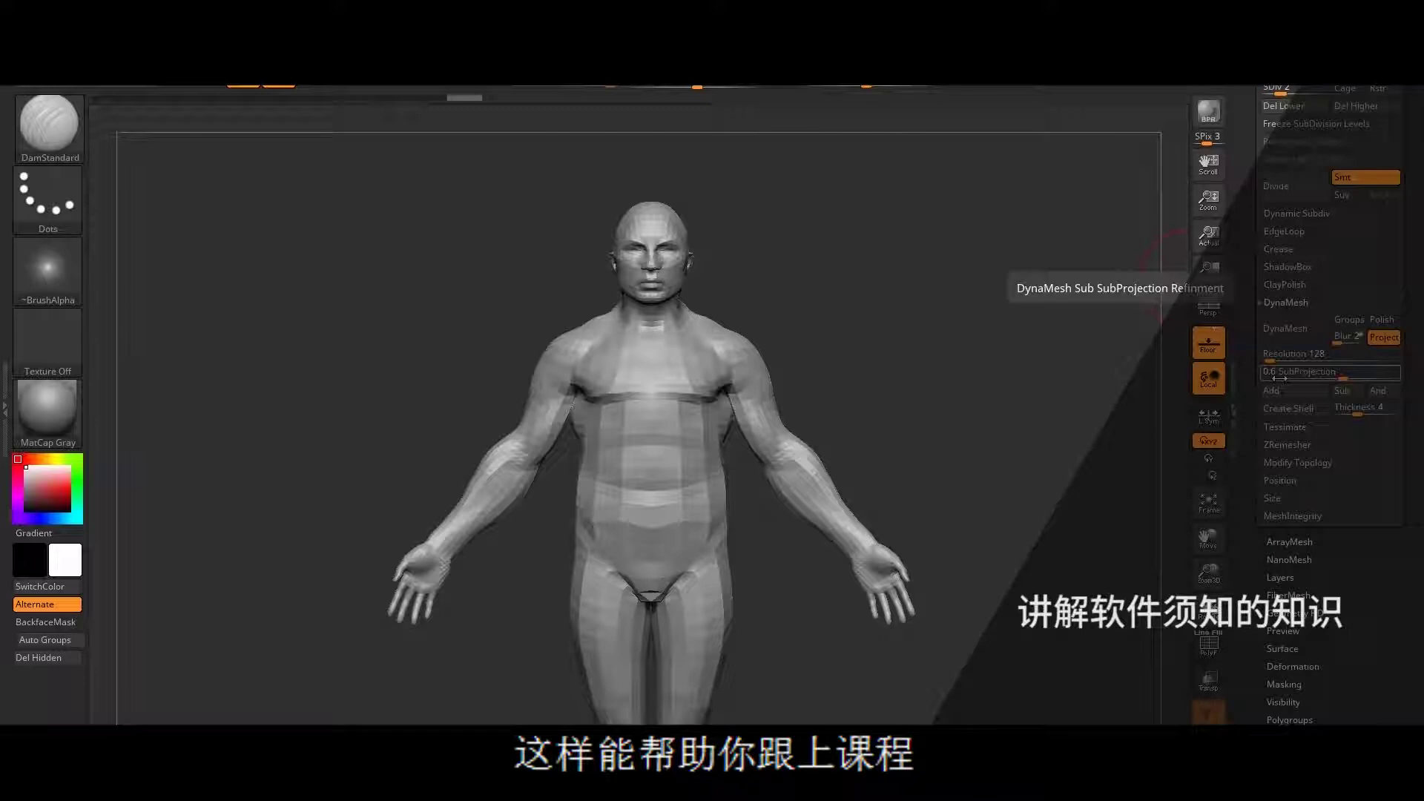
click(1209, 645)
click(1285, 327)
click(1110, 360)
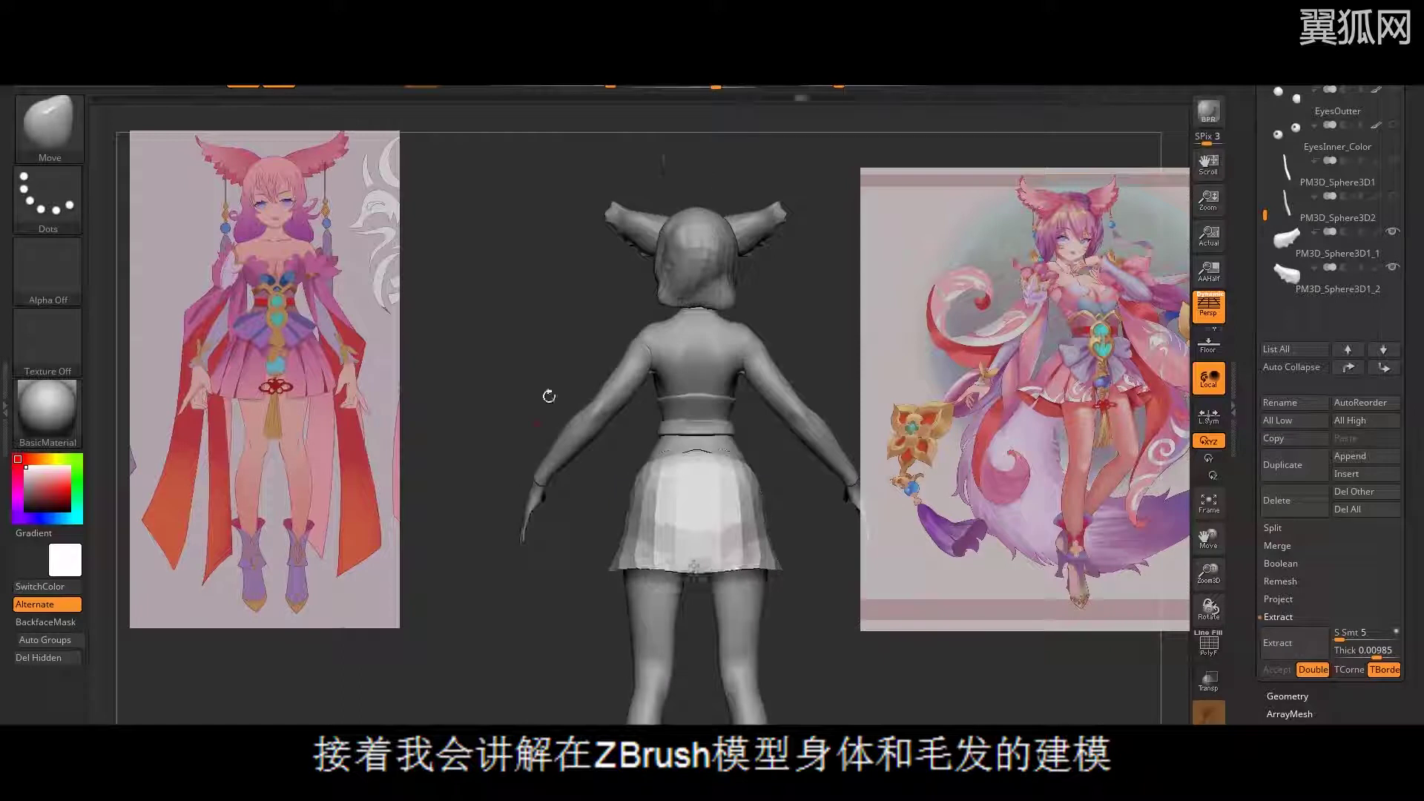
- Rotate the extracted skirt piece to inspect it from the side
drag(549, 396, 668, 401)
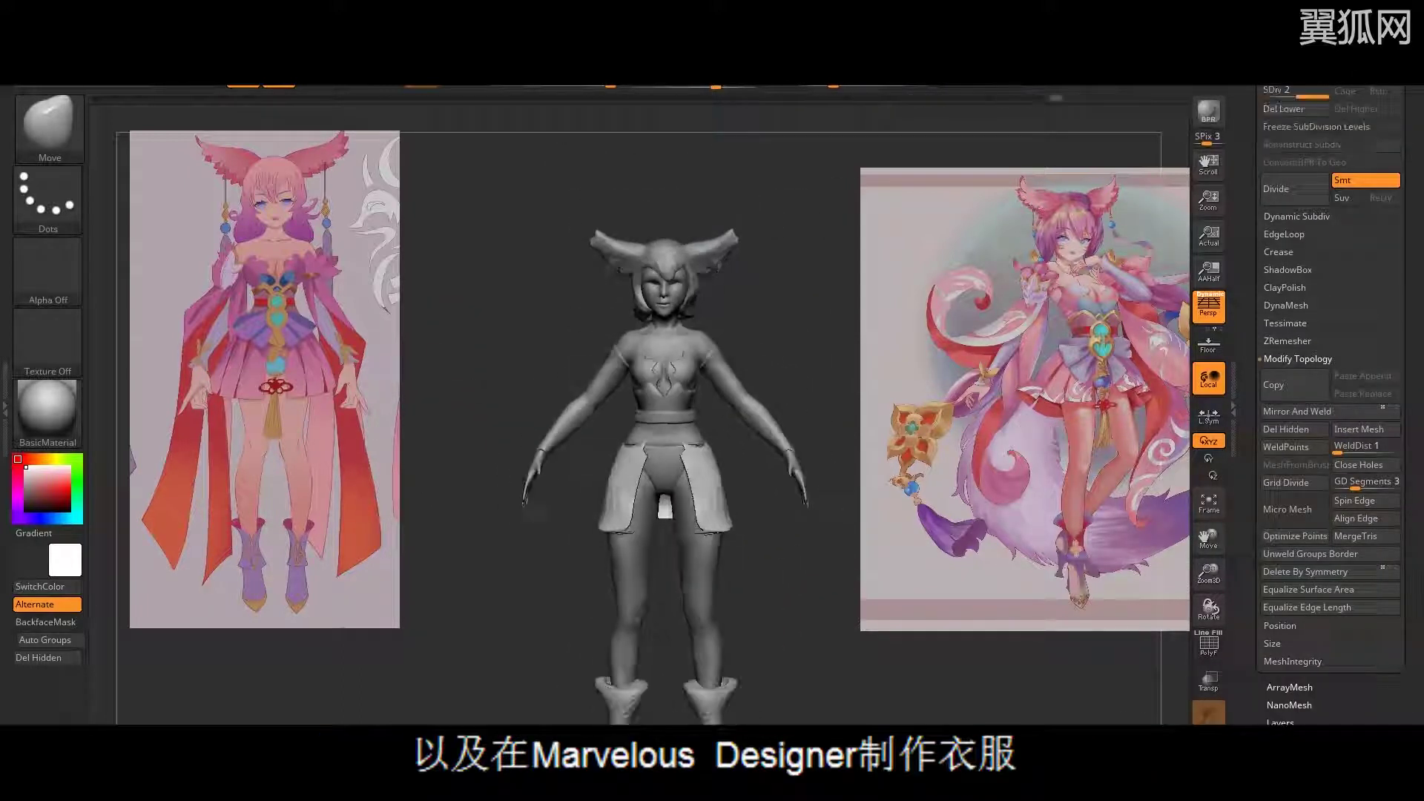
drag(638, 716, 712, 716)
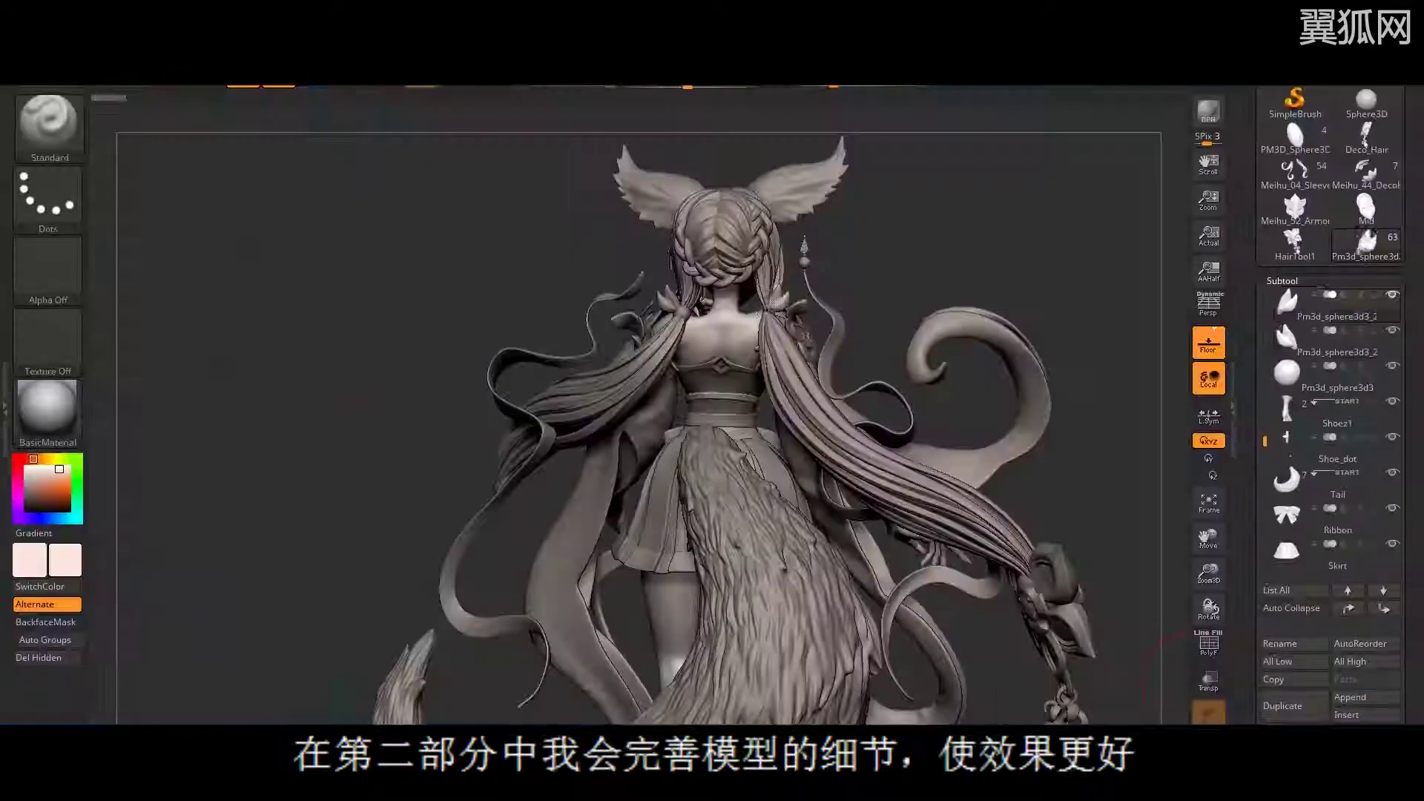
- Scroll up the right tray and turn the braided-hair and tail sculpt slightly
scroll(1299, 115, up, 5)
drag(1038, 482, 1088, 530)
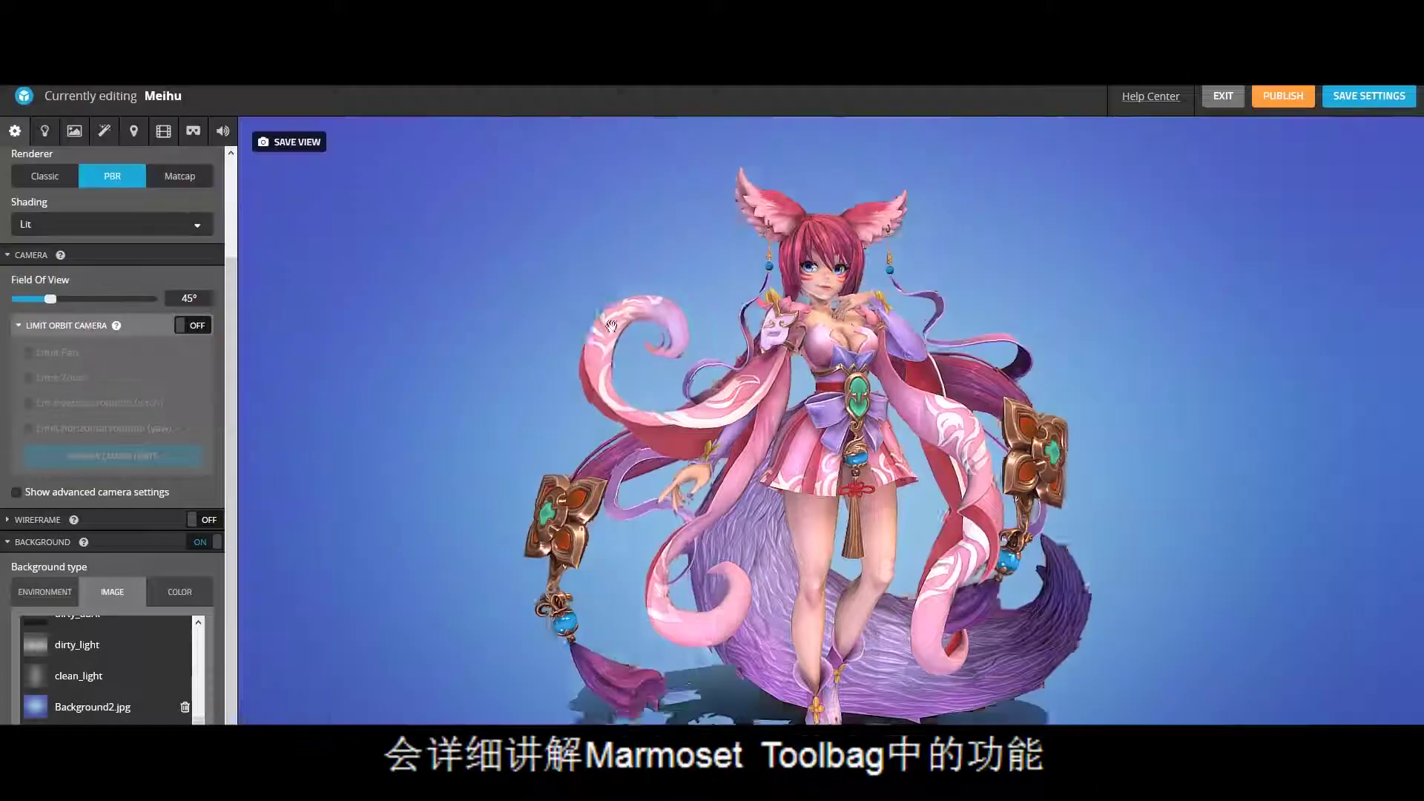
- Try Background3.jpg, a blurred forest and kkk.png, ending on the purple-grey fantasy wallpaper
click(186, 708)
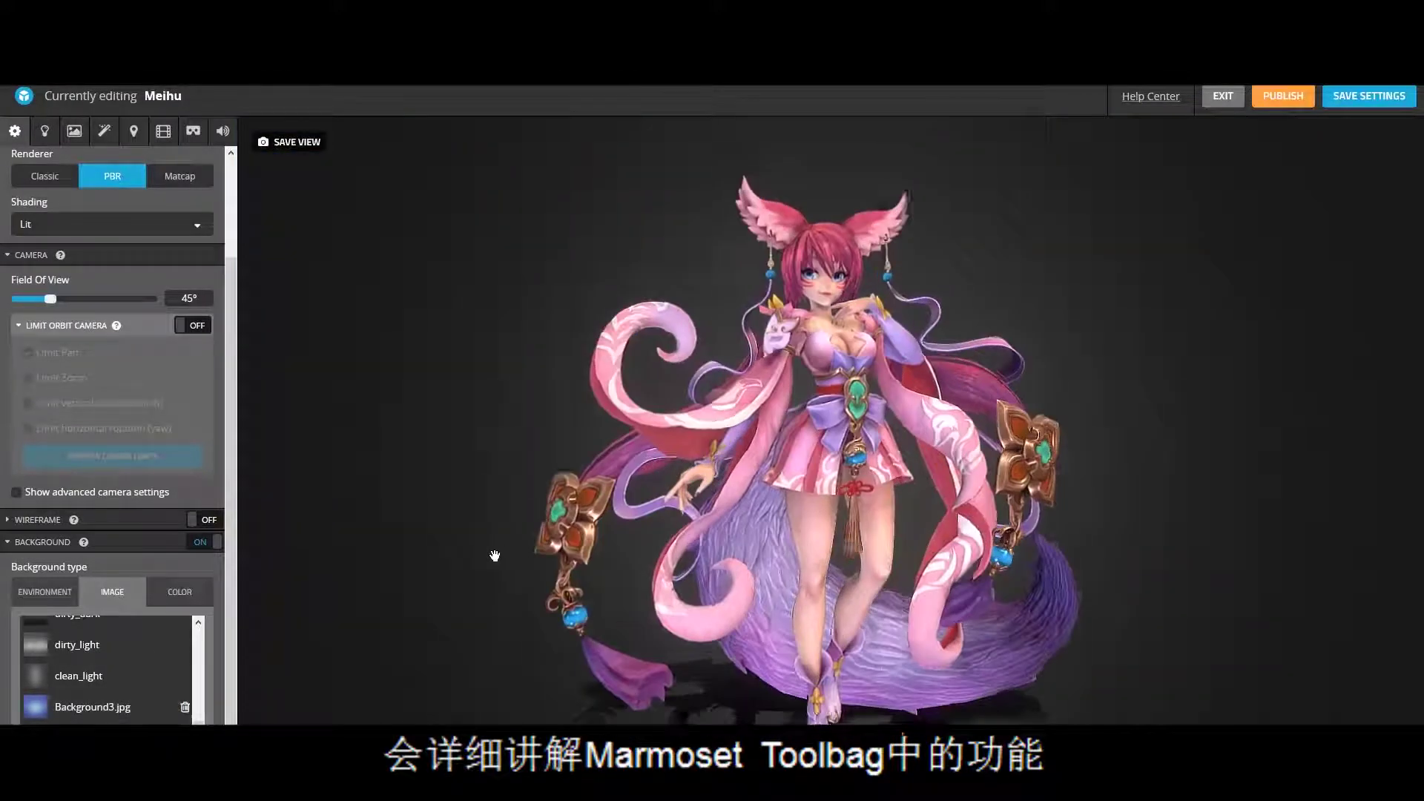
click(84, 704)
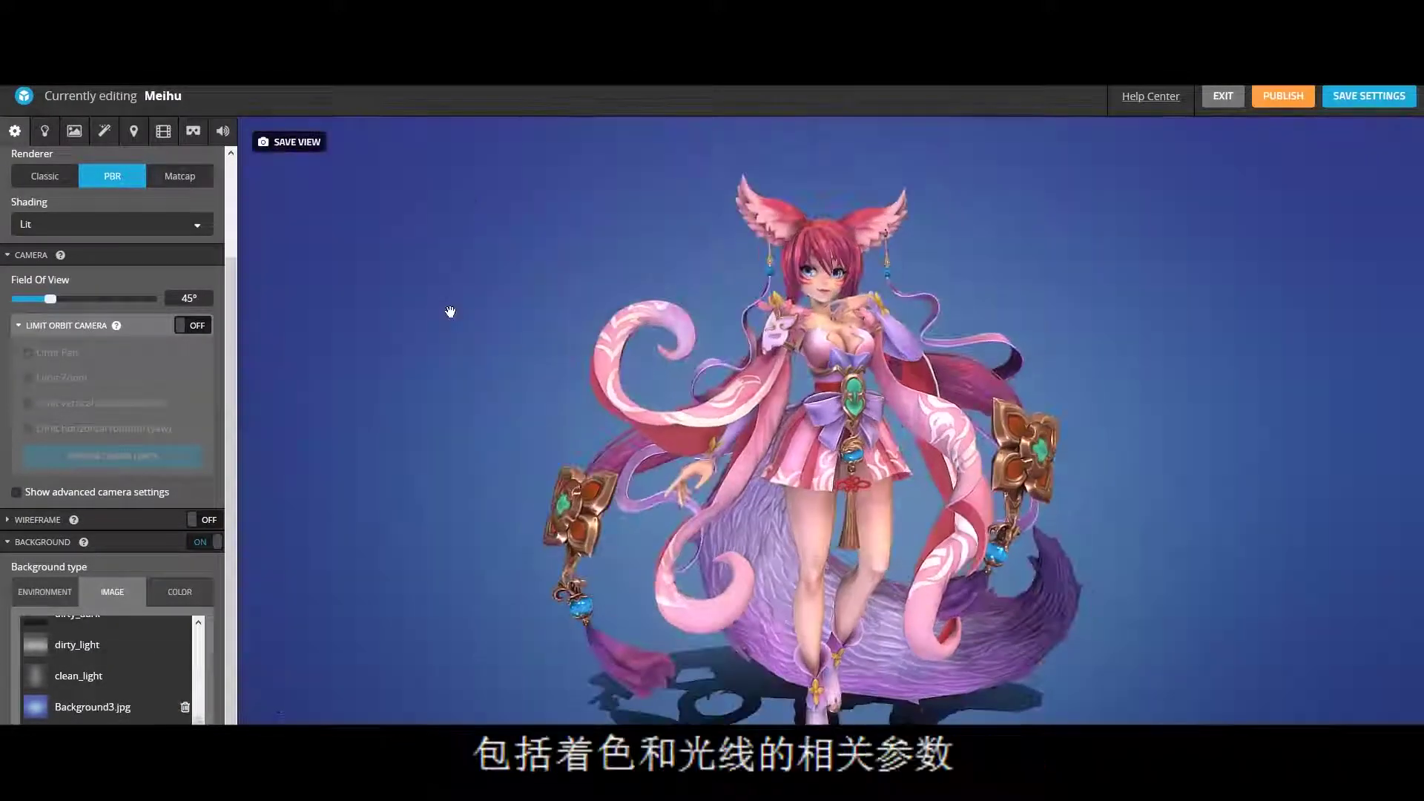
click(78, 675)
scroll(104, 679, down, 3)
click(82, 686)
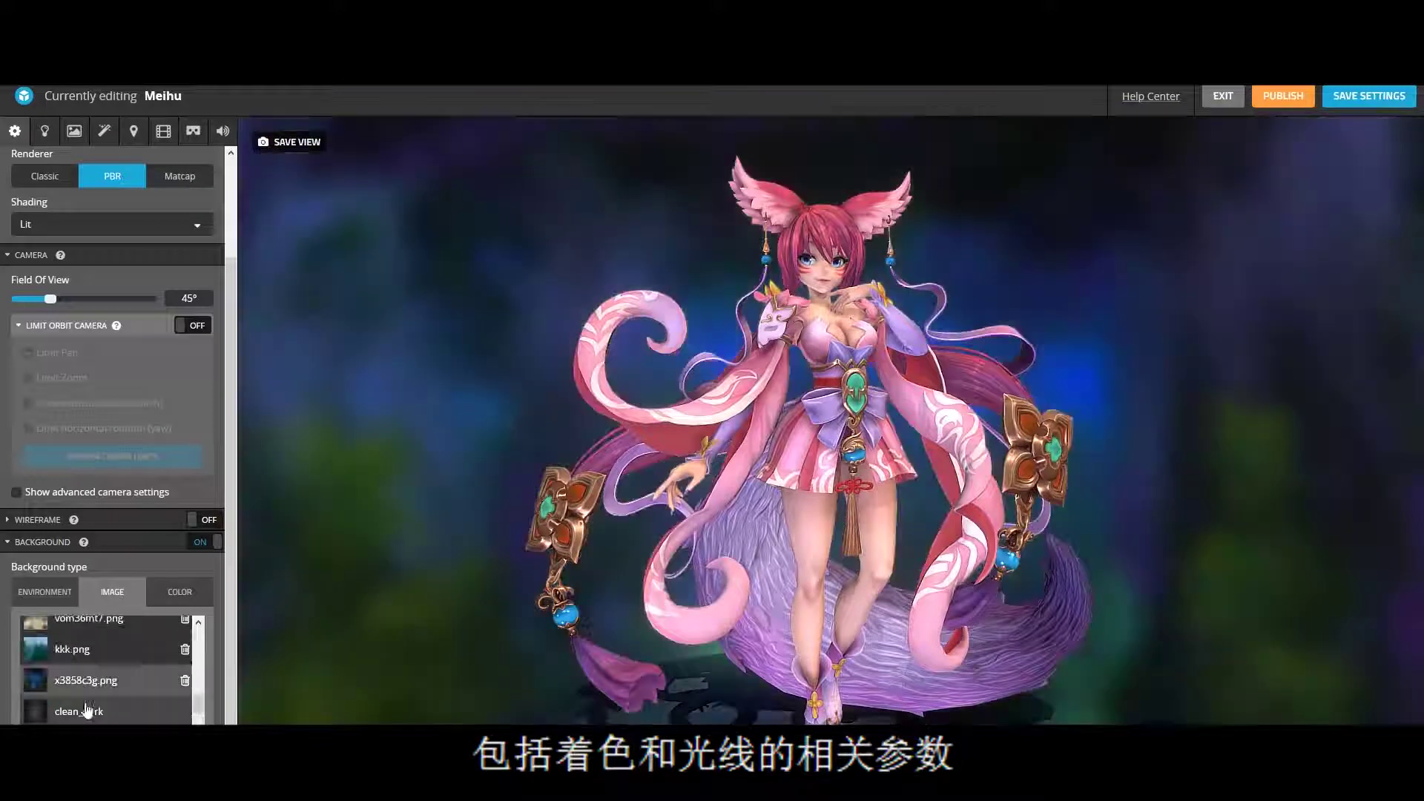
click(83, 701)
scroll(85, 686, up, 2)
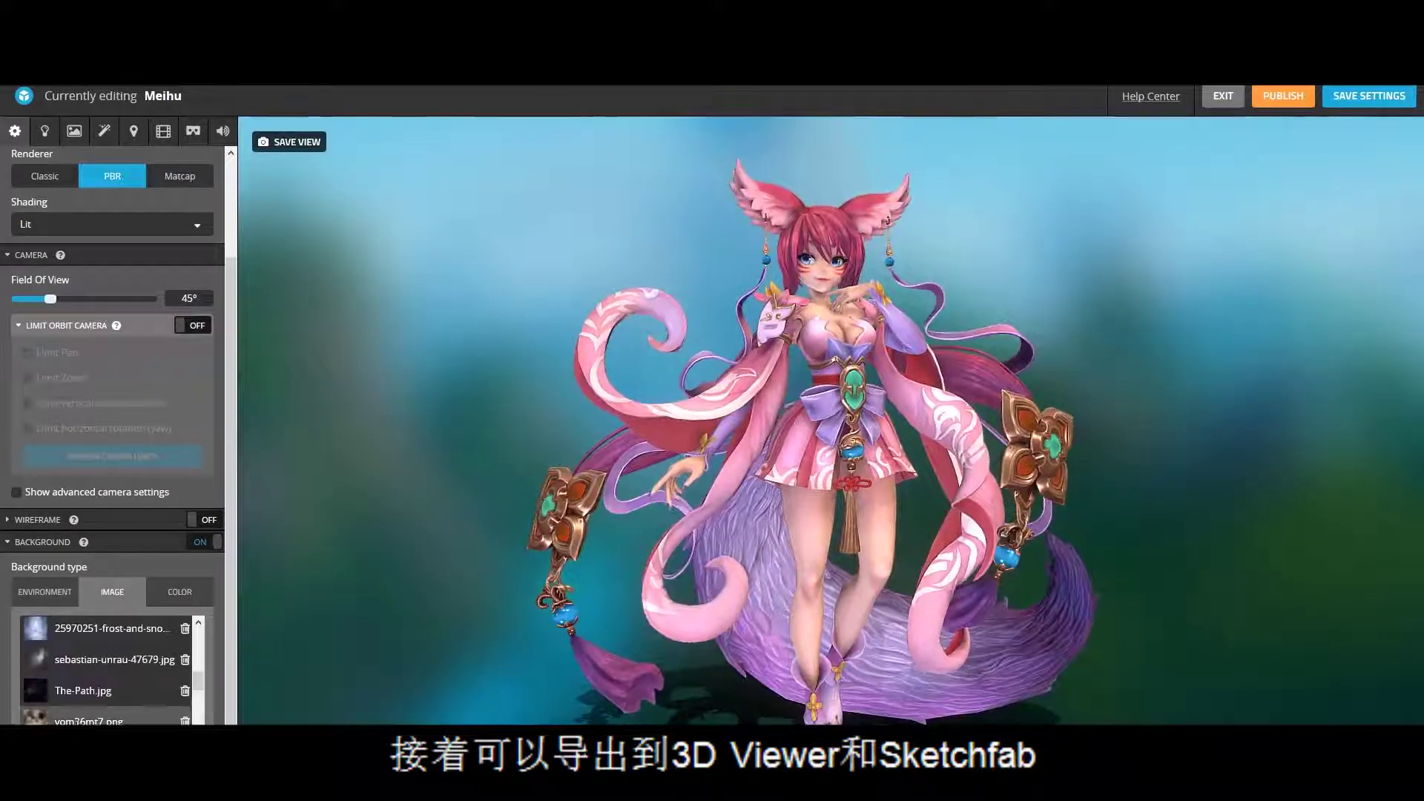
click(81, 690)
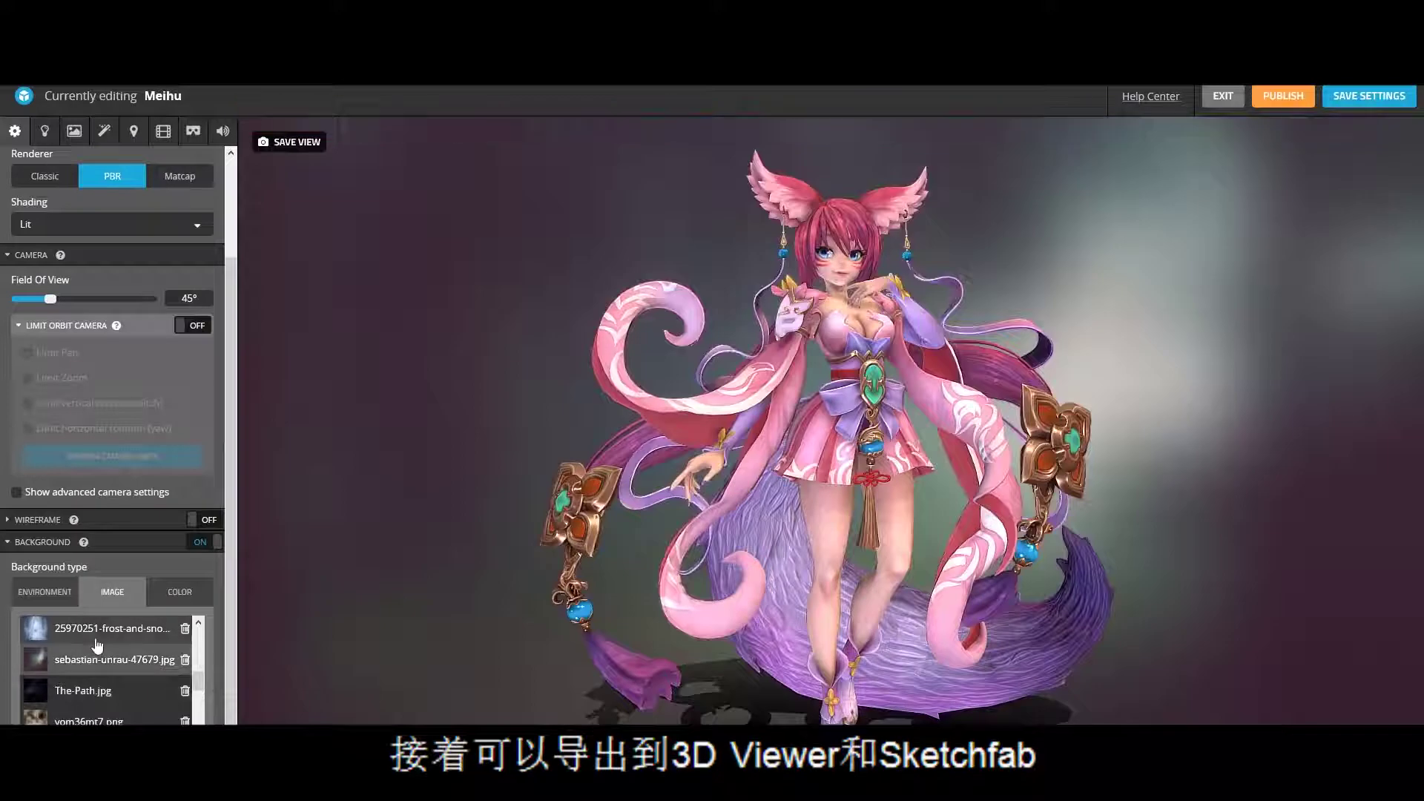
scroll(104, 667, down, 4)
click(101, 667)
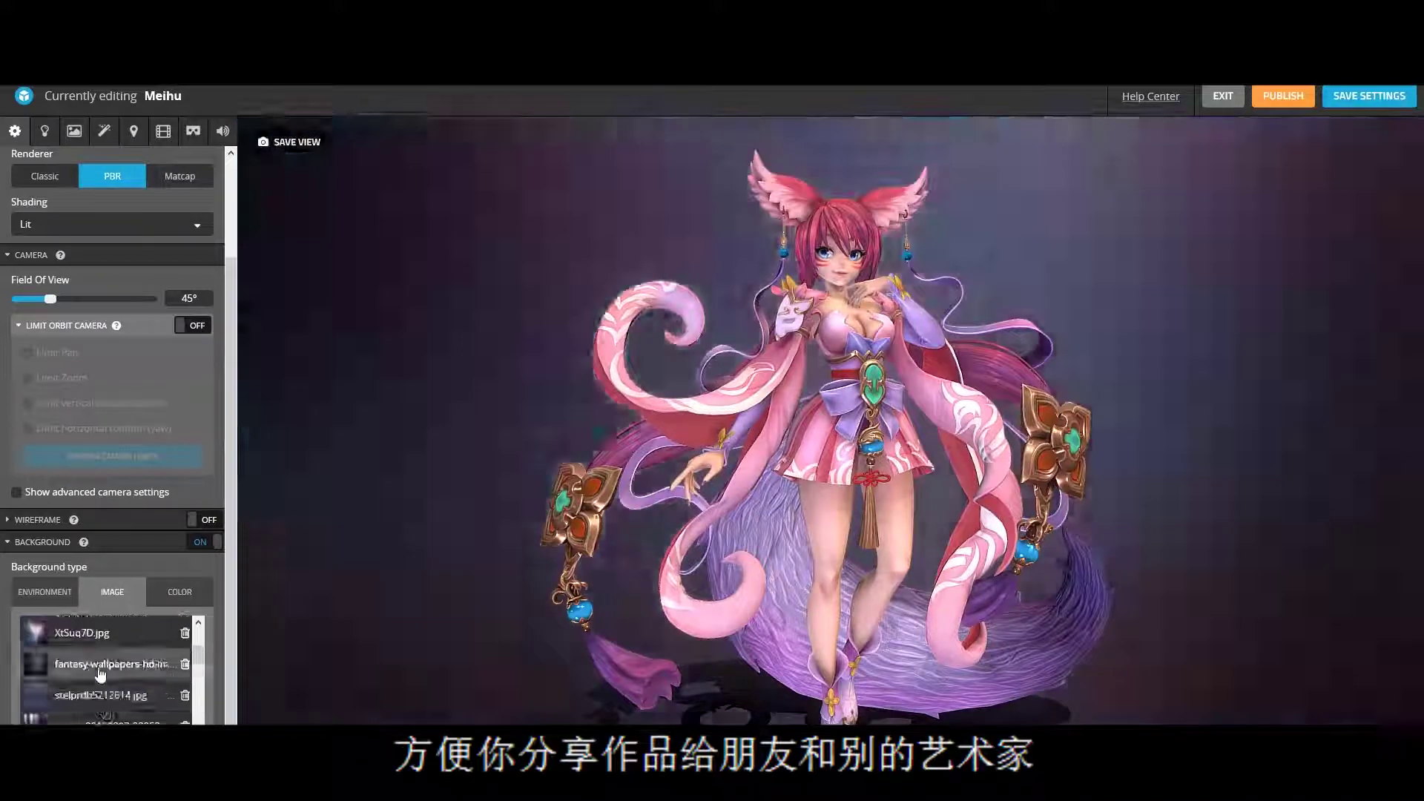